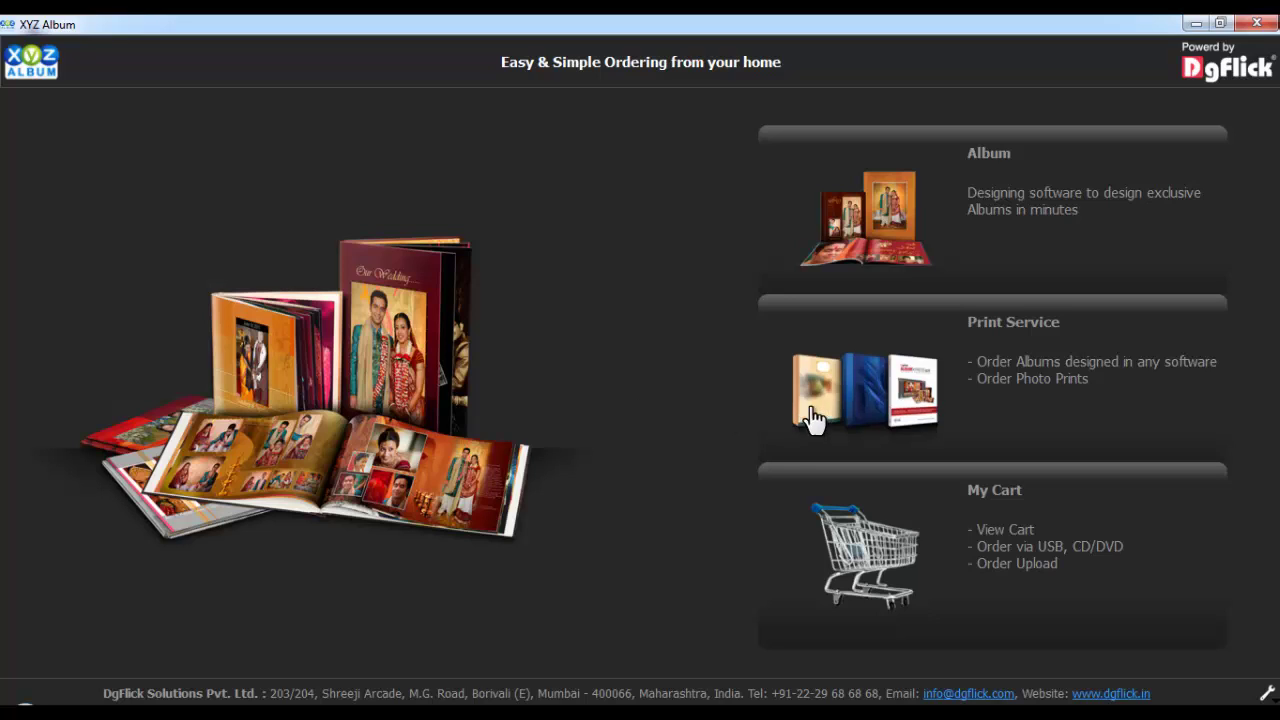
Start a Print Service order to choose pages from the Wedding Album Pages JPG folder
left_click(867, 398)
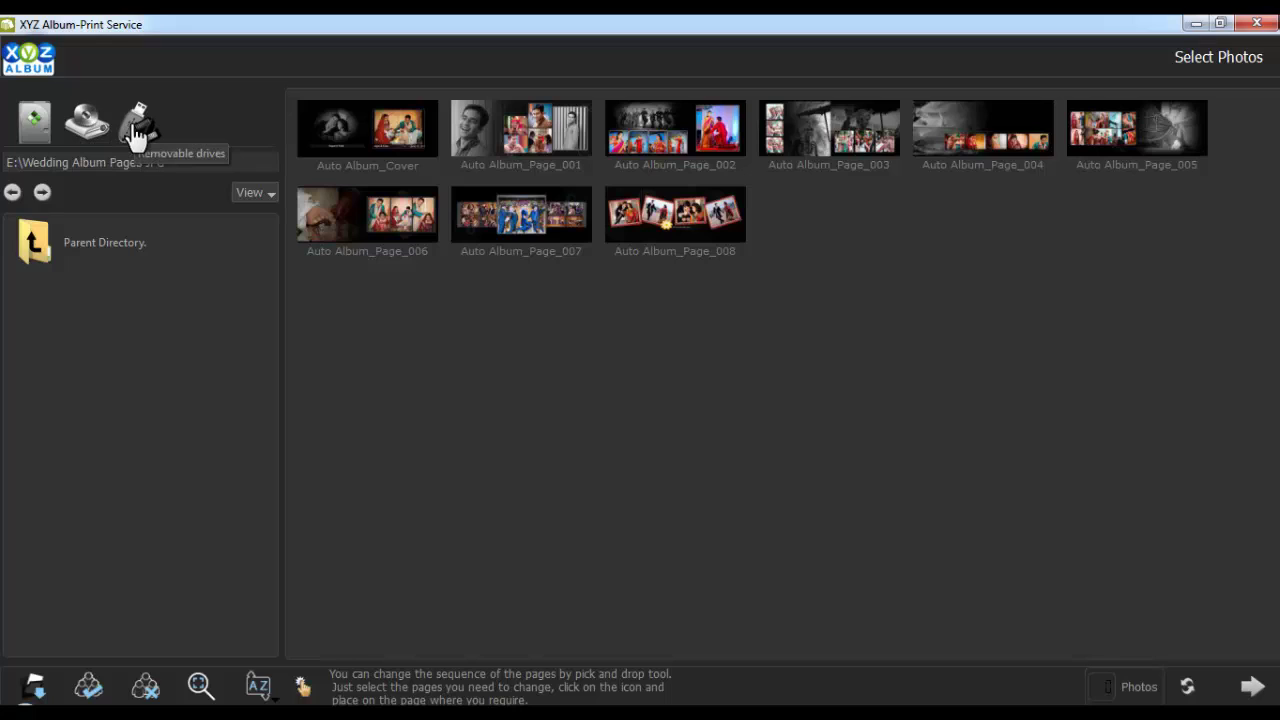
left_click(254, 193)
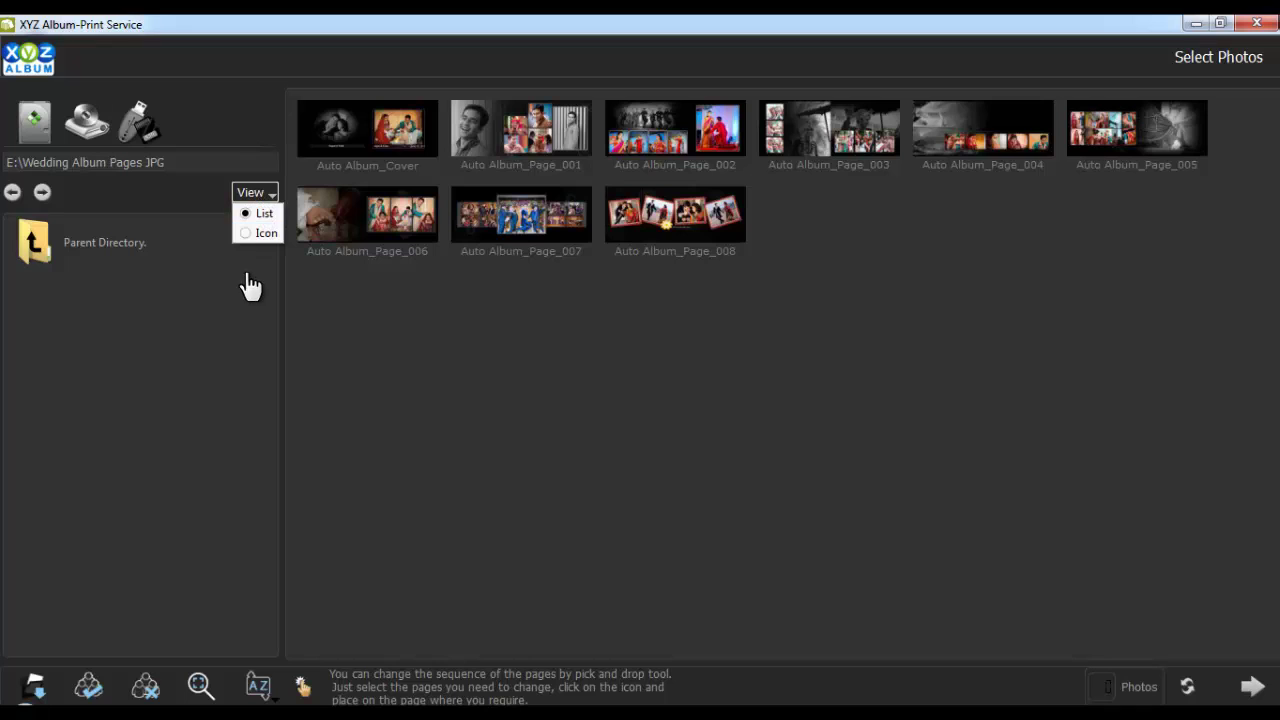
left_click(58, 690)
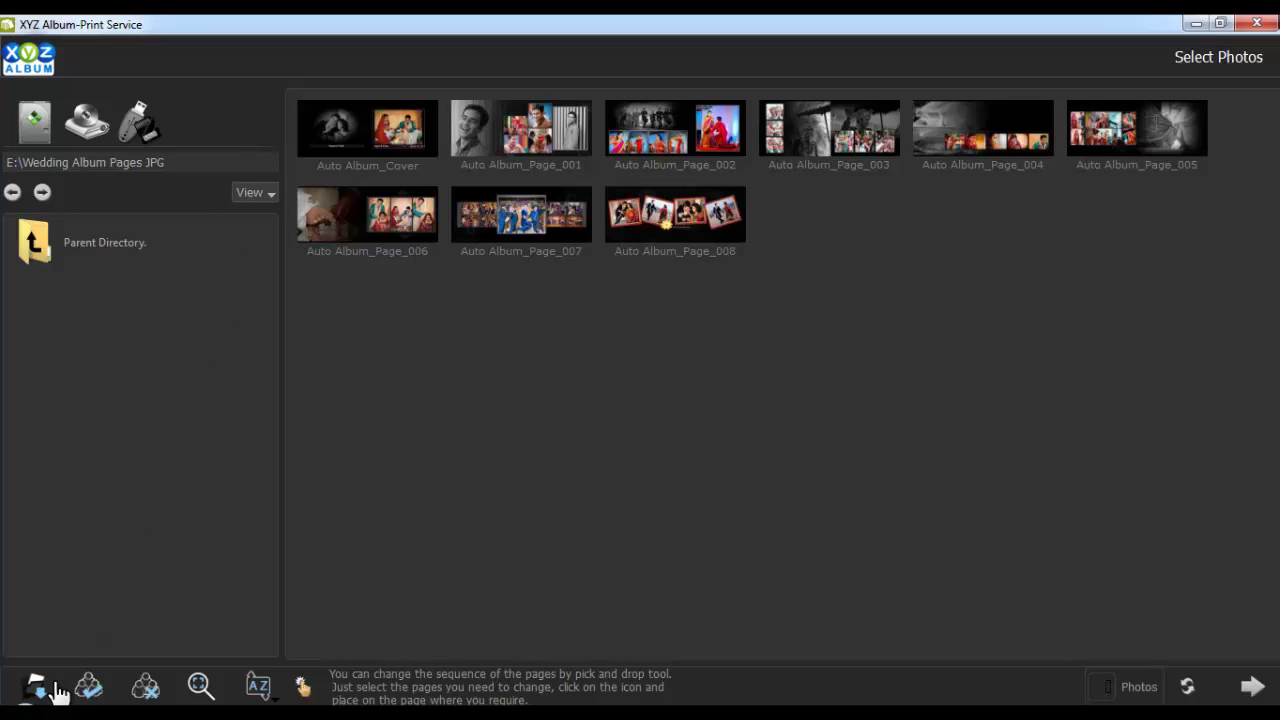
left_click(40, 688)
left_click(42, 692)
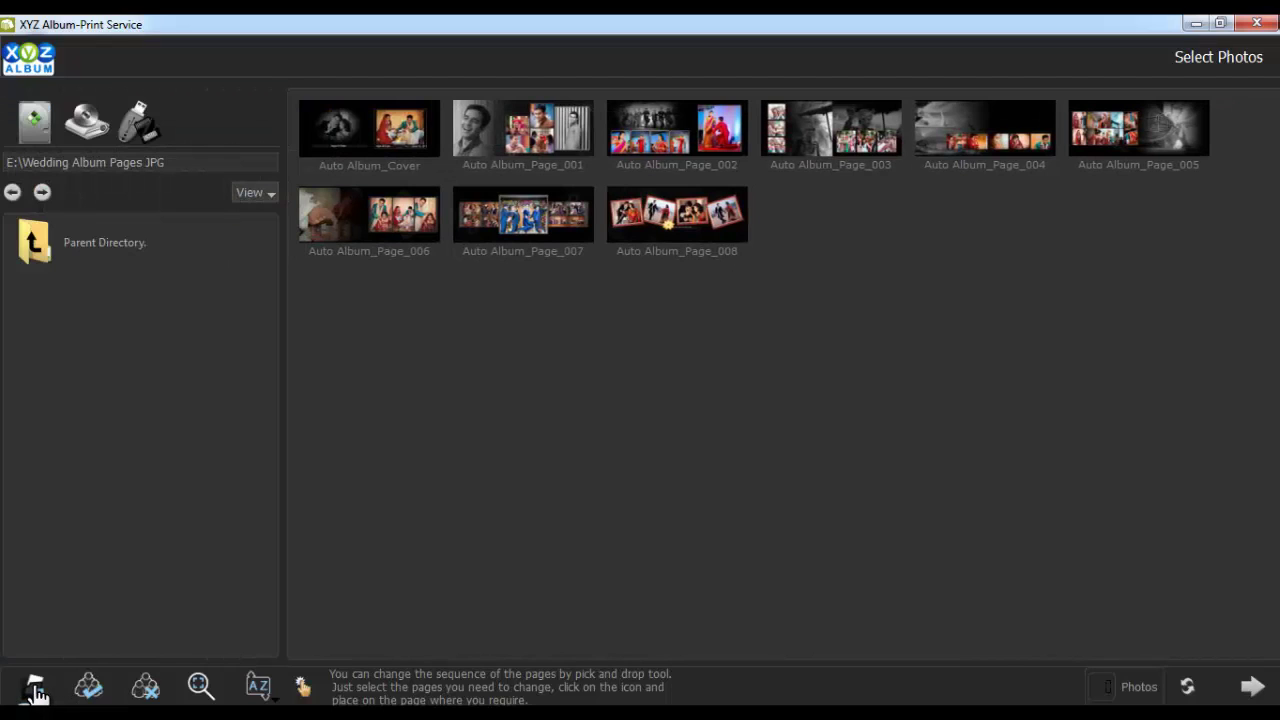
left_click(92, 692)
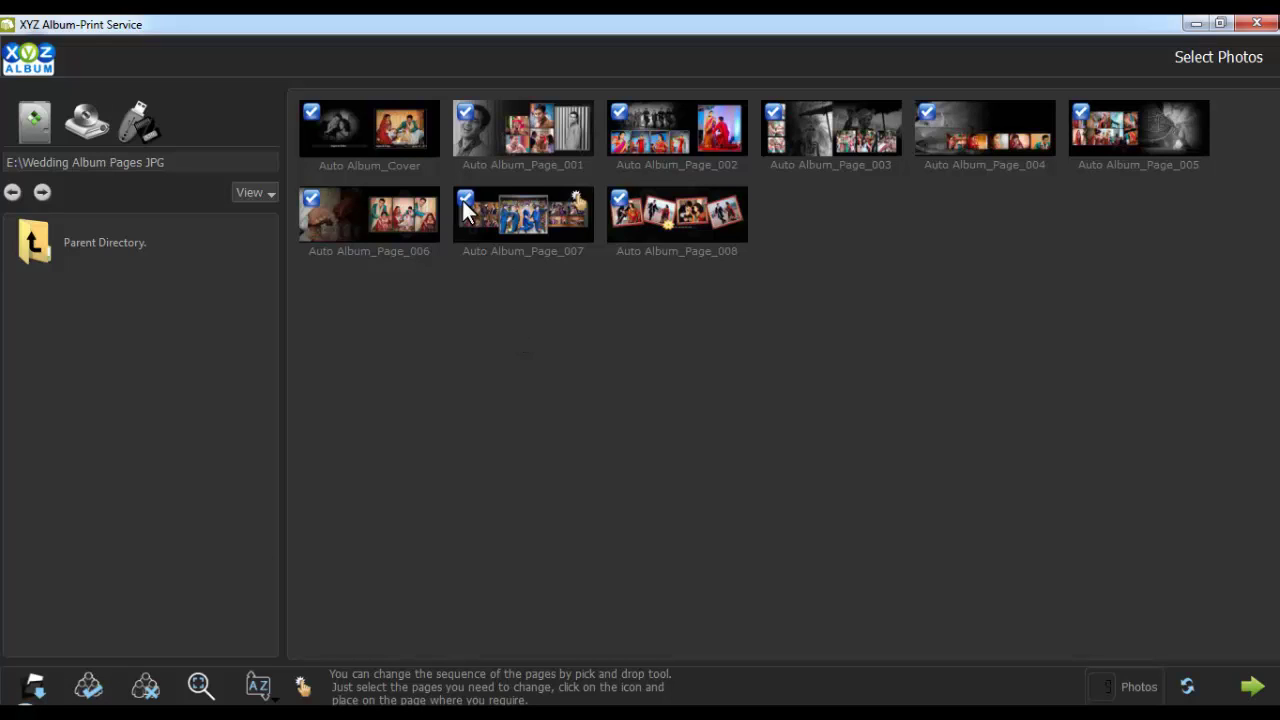
left_click(410, 125)
left_click(515, 125)
left_click(675, 118)
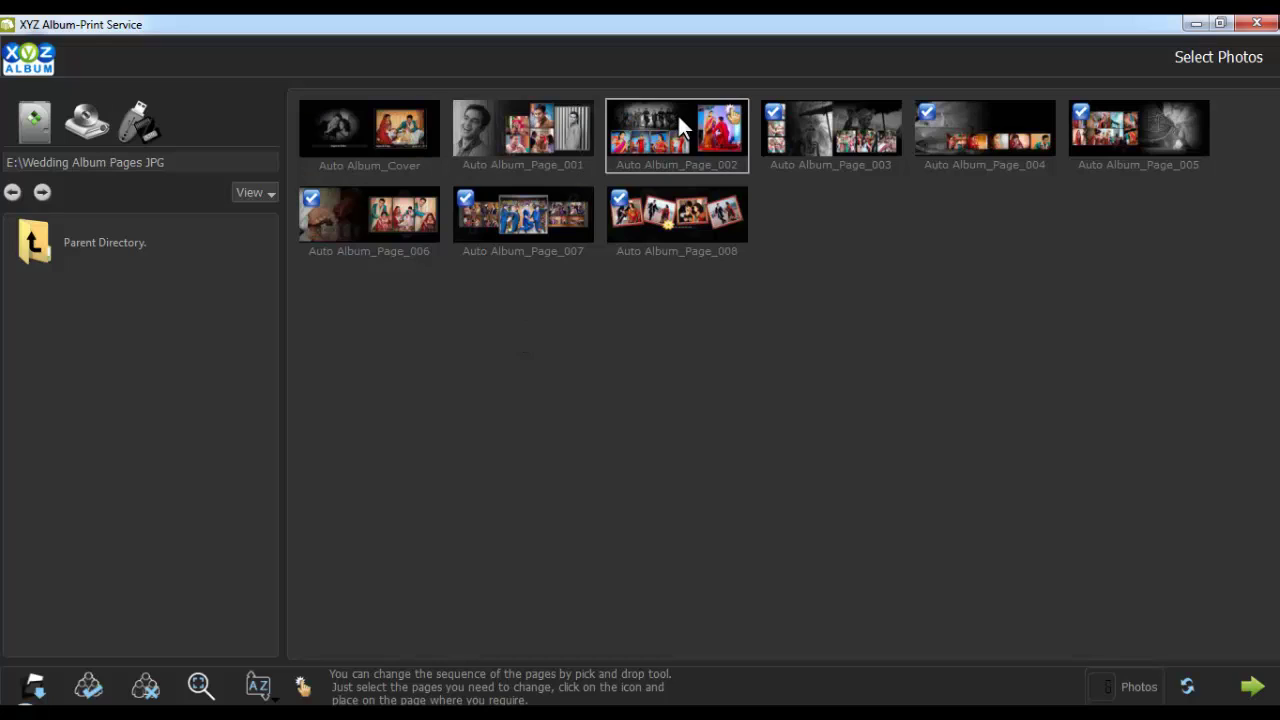
left_click(145, 690)
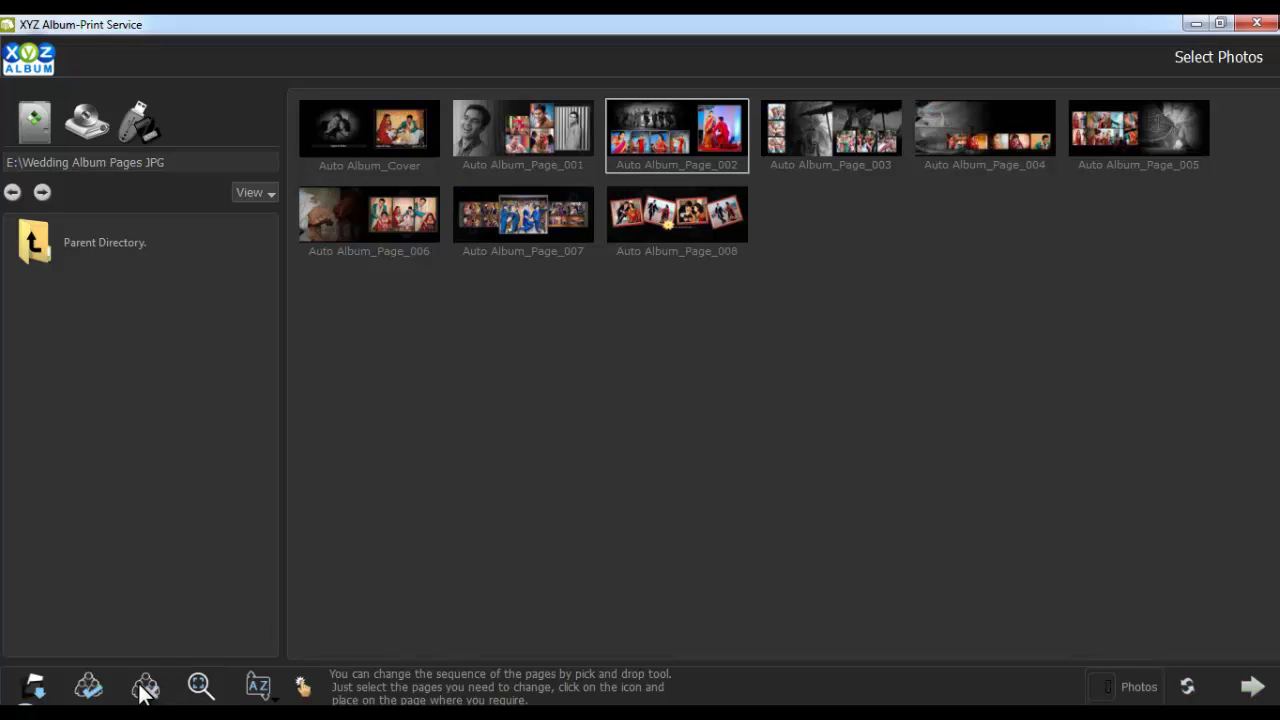
Enlarge the page thumbnails with the zoom slider, then bring up the A-Z sort menu
left_click(200, 686)
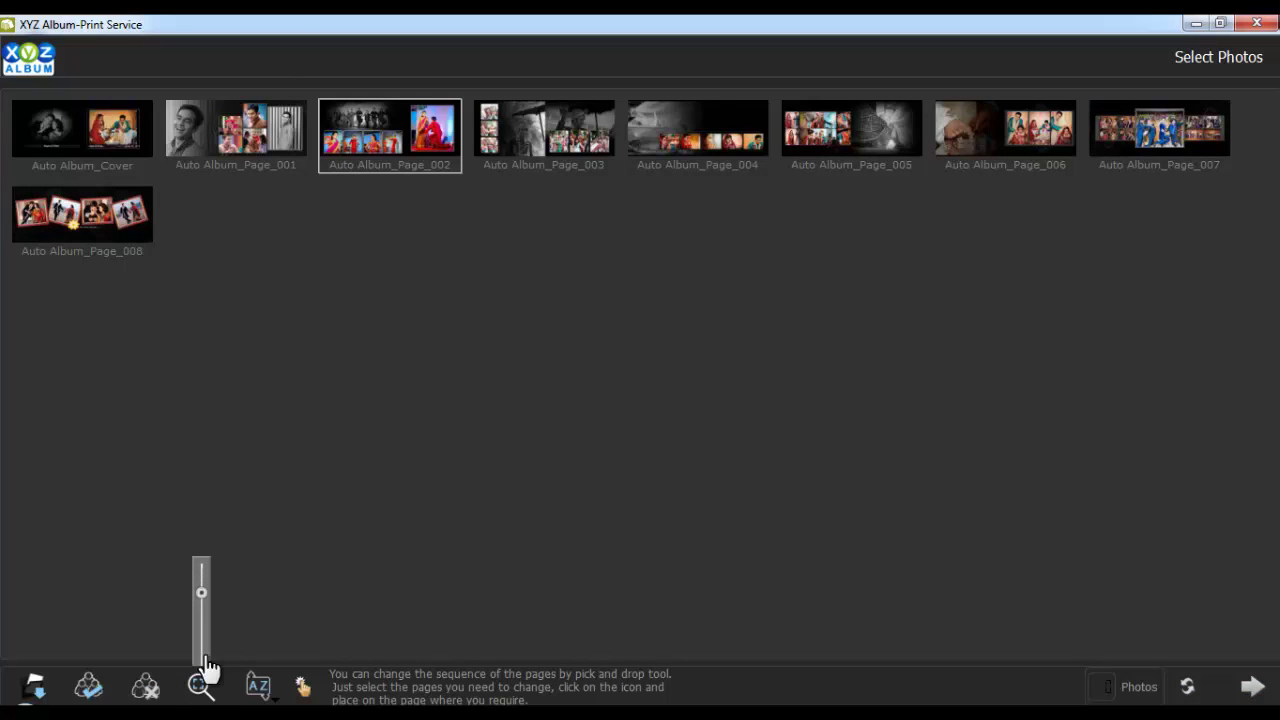
left_click_drag(203, 583, 203, 560)
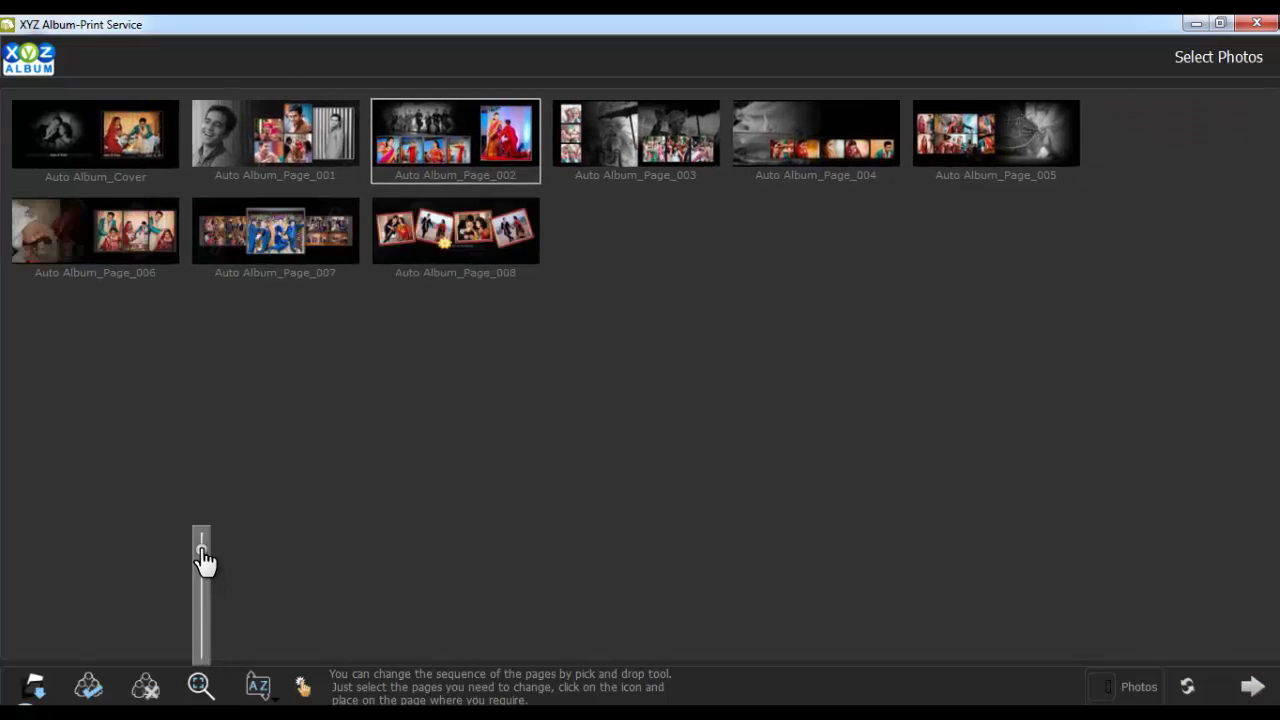
left_click(198, 686)
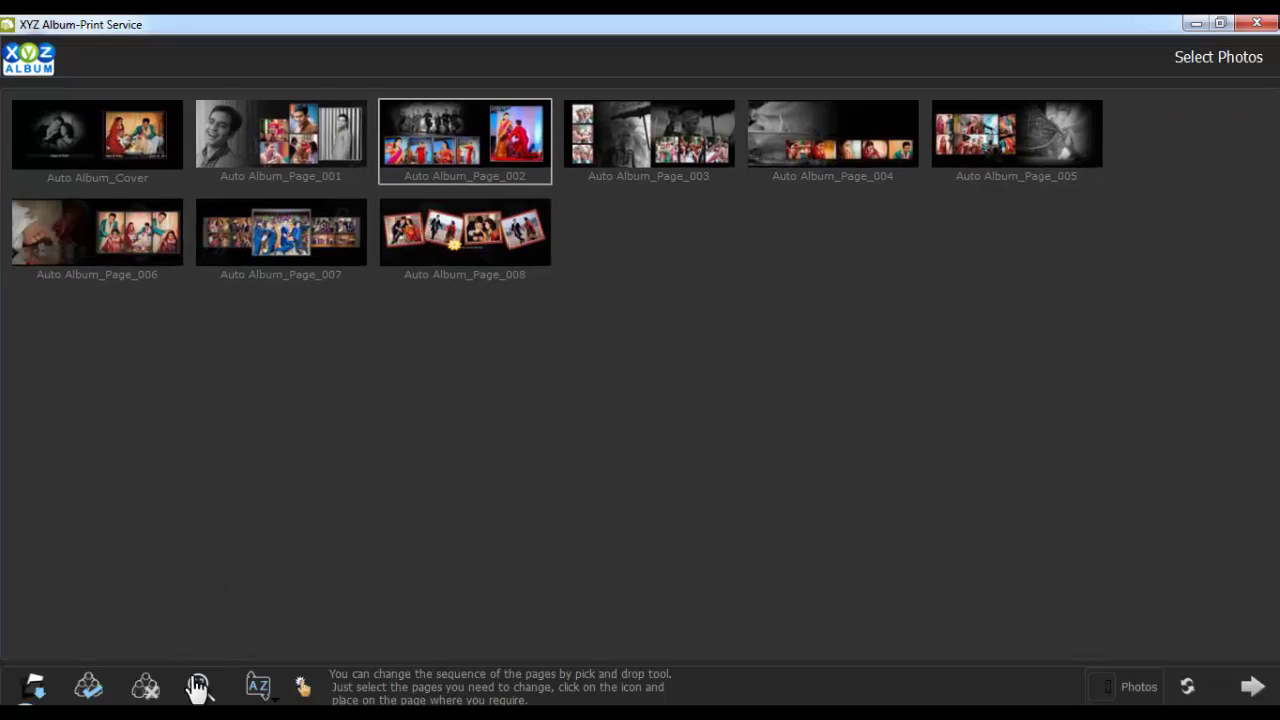
left_click(255, 686)
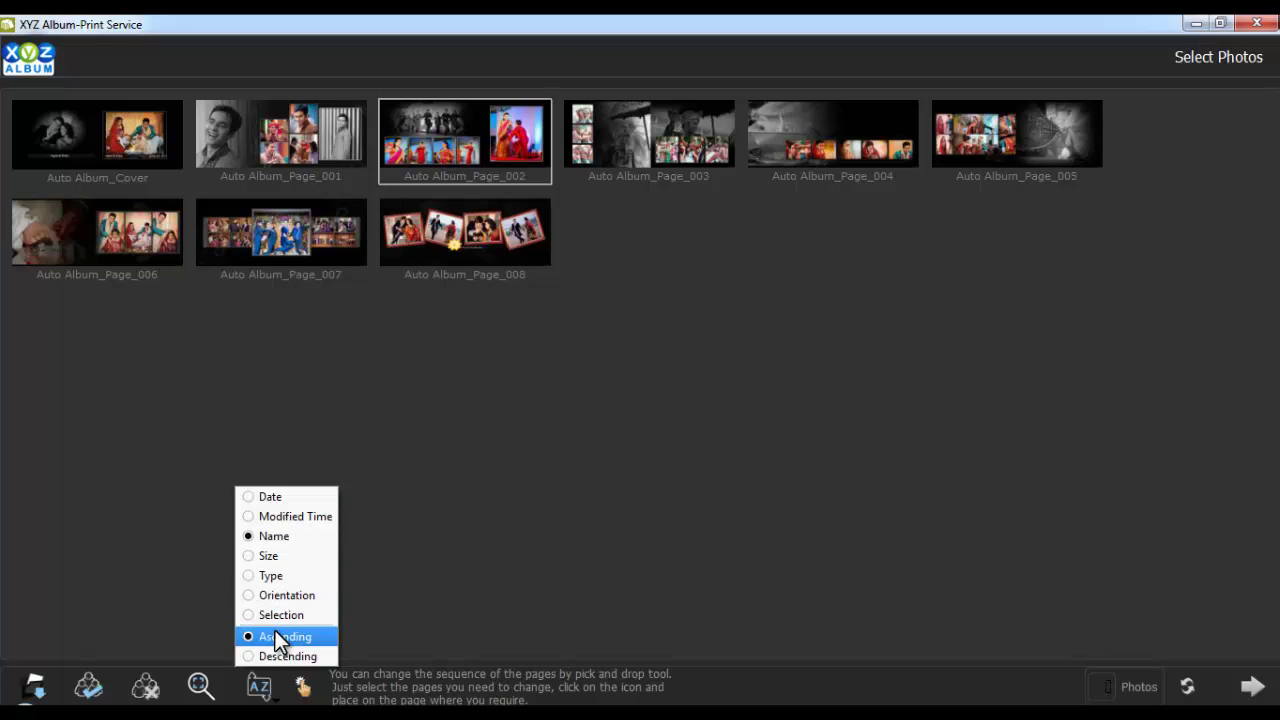
Drag Auto Album_Page_003 into second place after the cover and Select All nine pages
left_click(261, 688)
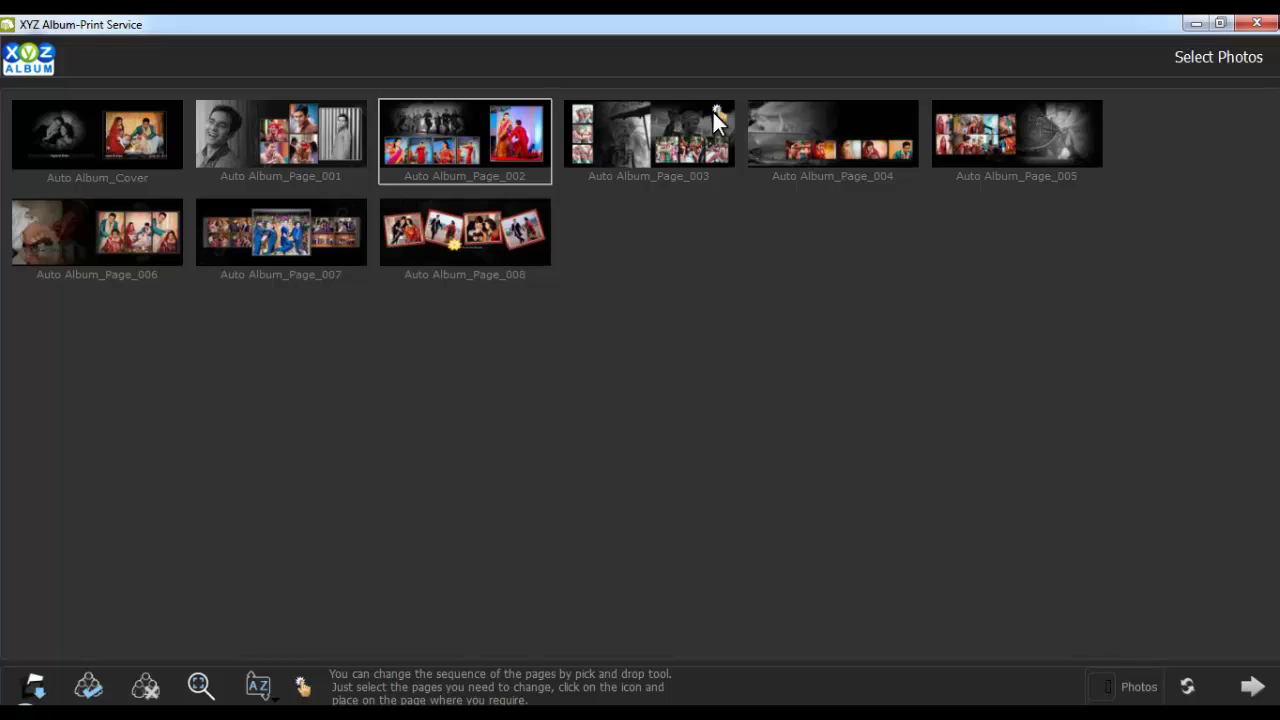
mouse_move(713, 112)
left_mouse_down()
mouse_move(745, 118)
mouse_move(330, 140)
left_mouse_up()
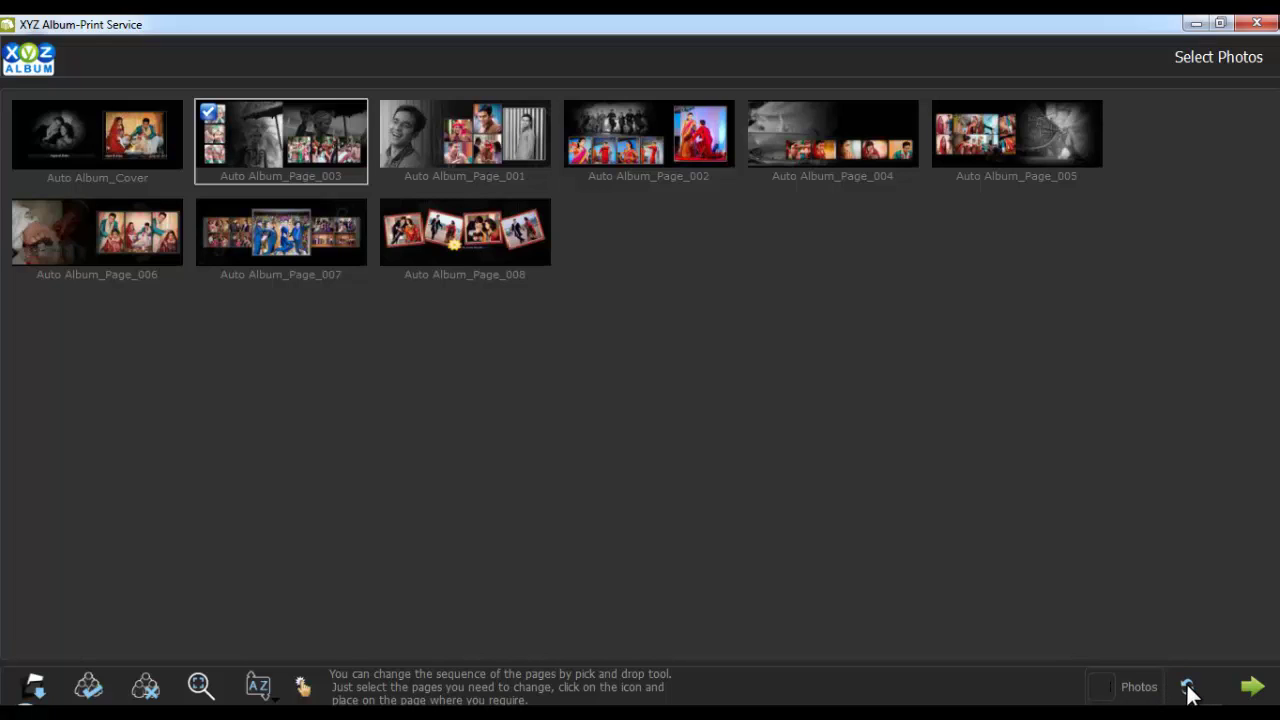
left_click(89, 688)
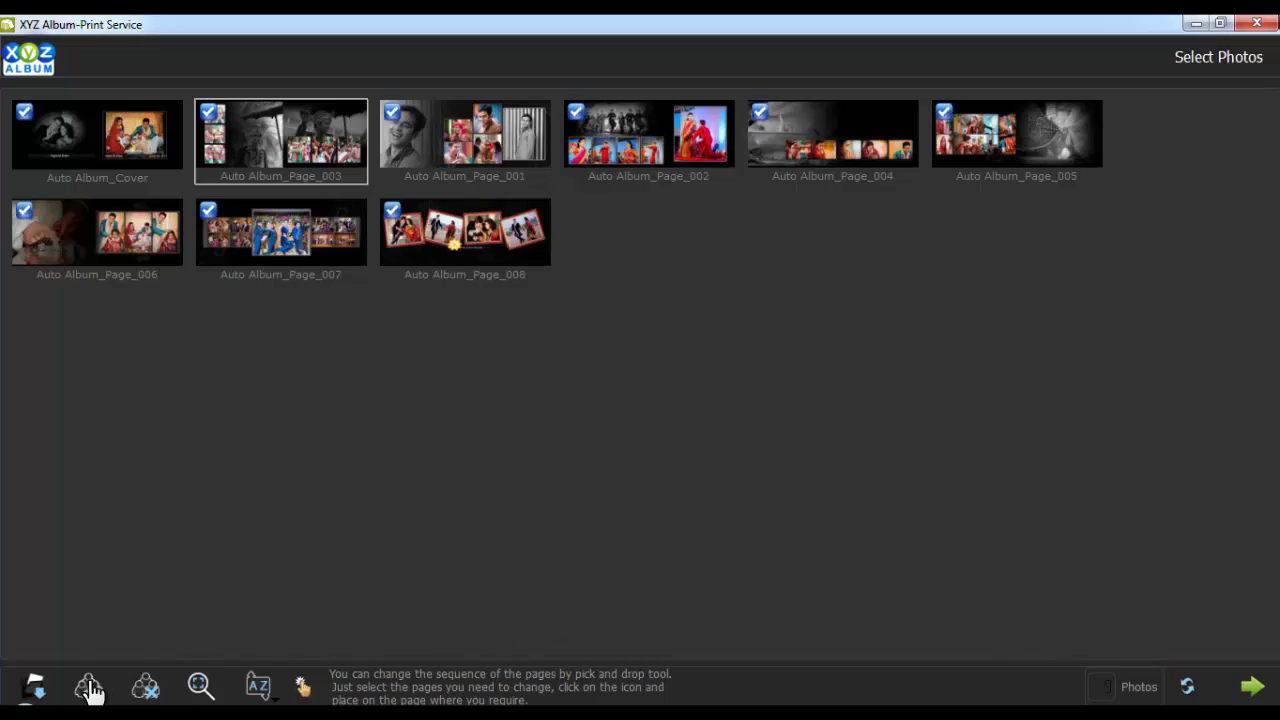
Proceed to the Confirm Order screen and put the cursor in page 0001's comment caption
left_click(1250, 690)
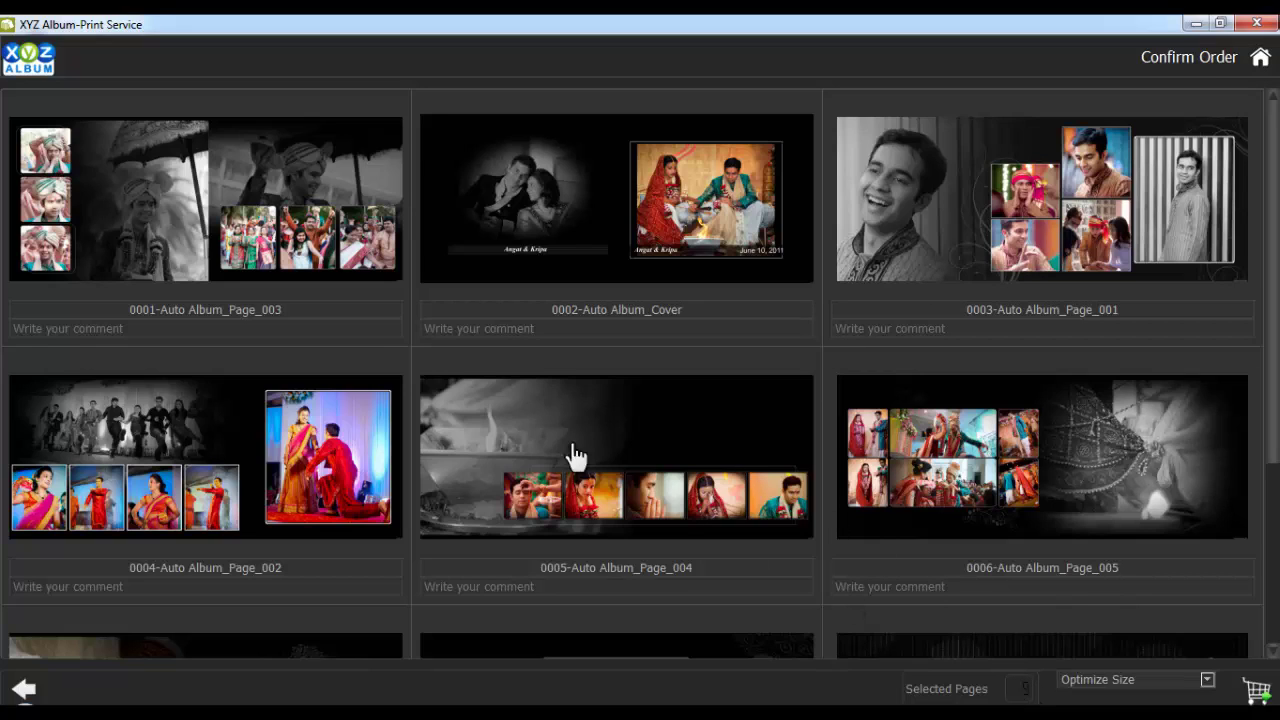
left_click_drag(304, 309, 109, 305)
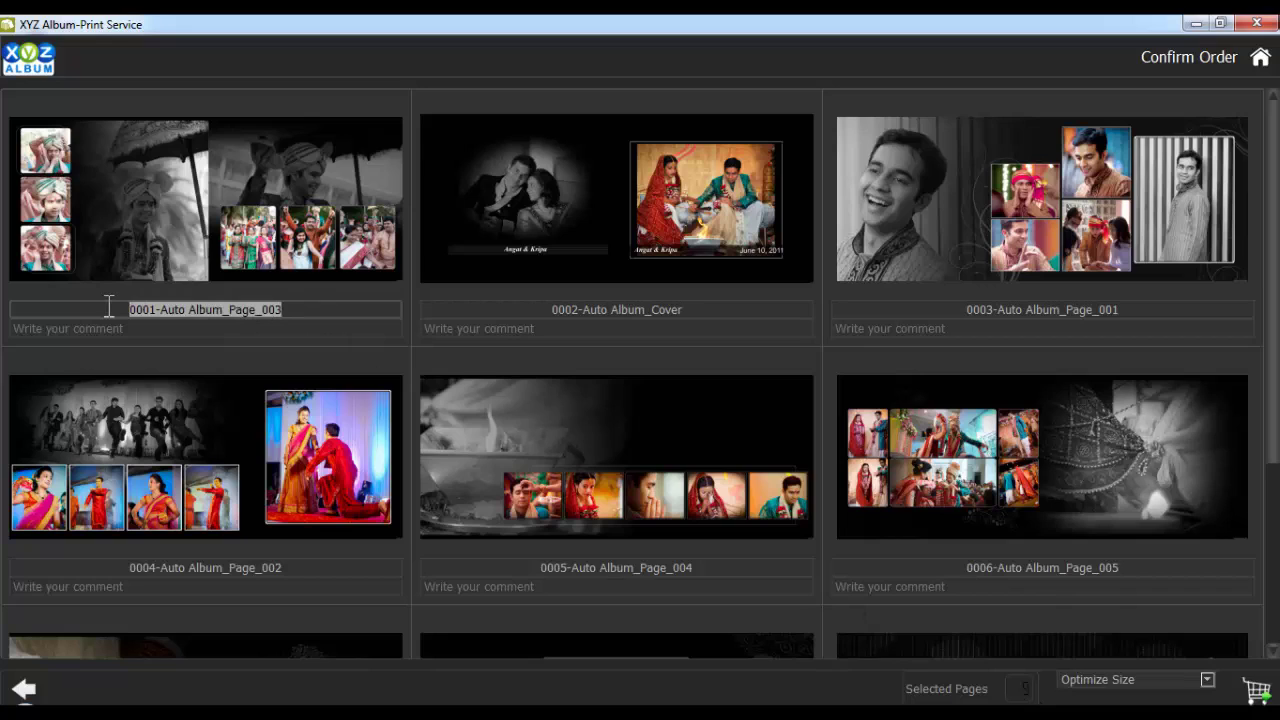
left_click(131, 329)
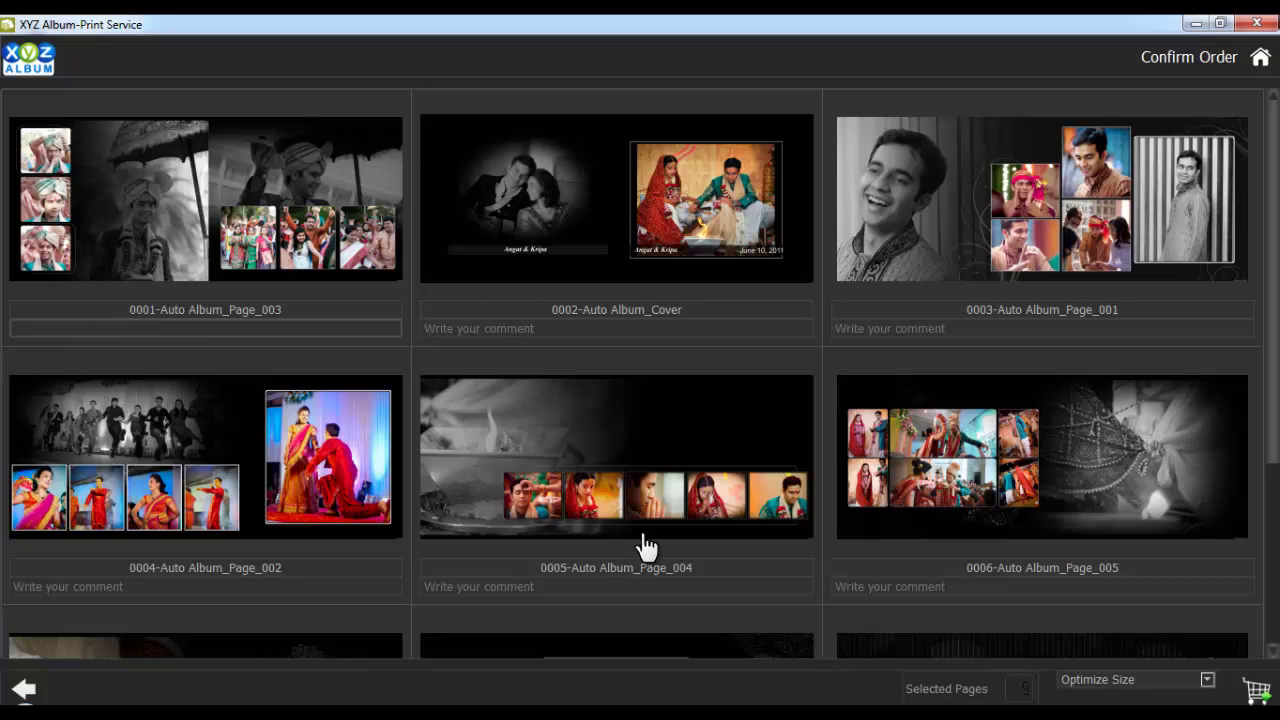
Keep Optimize Size as the output quality and bring up the Order Form
left_click(1207, 680)
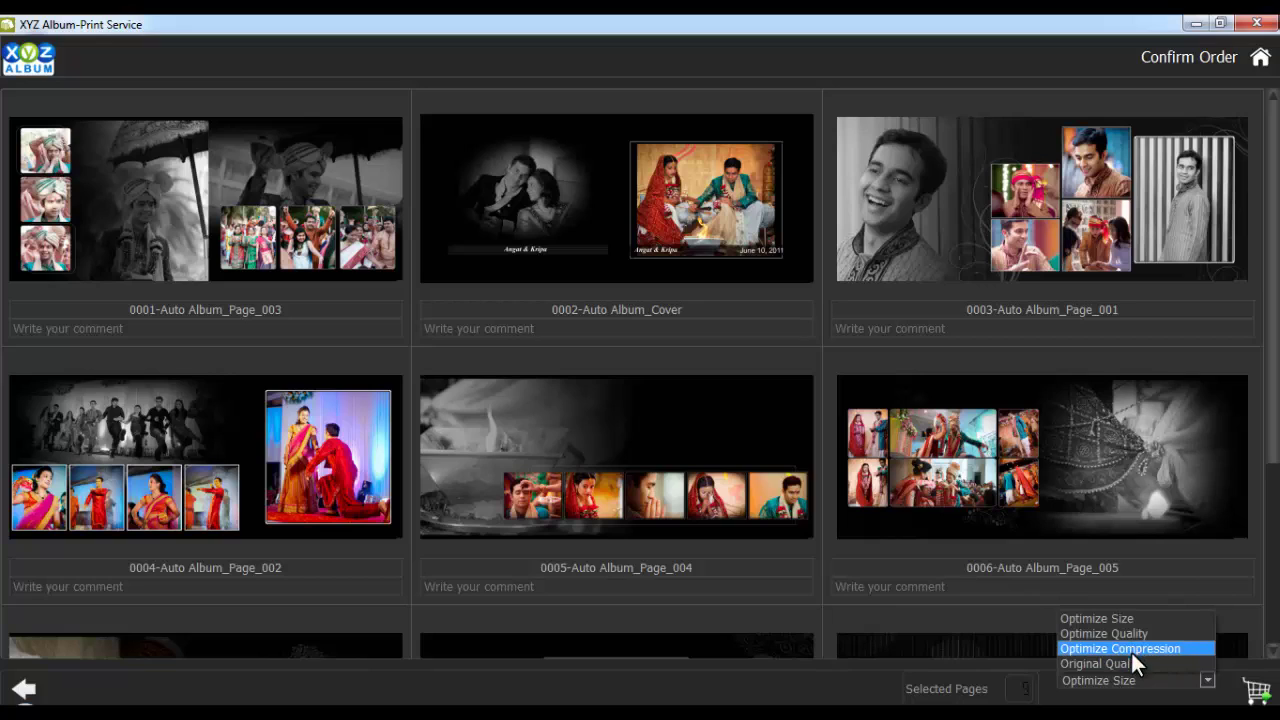
left_click(1206, 682)
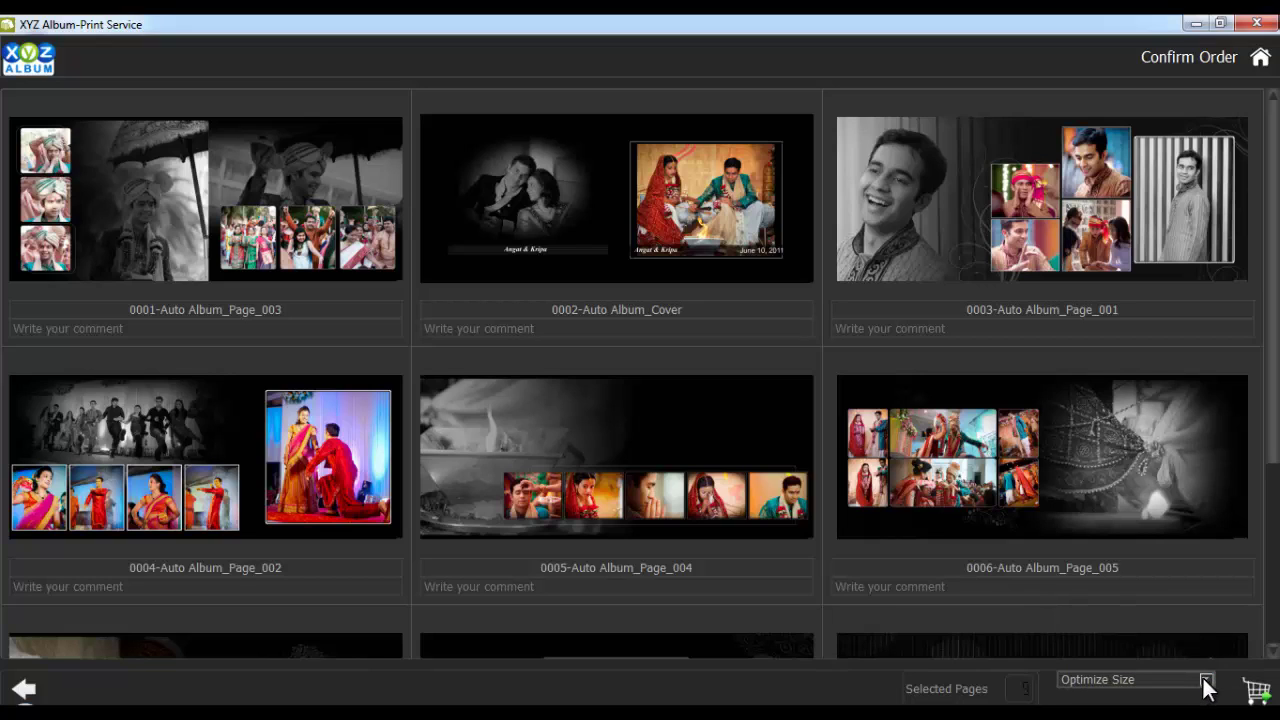
left_click(1258, 692)
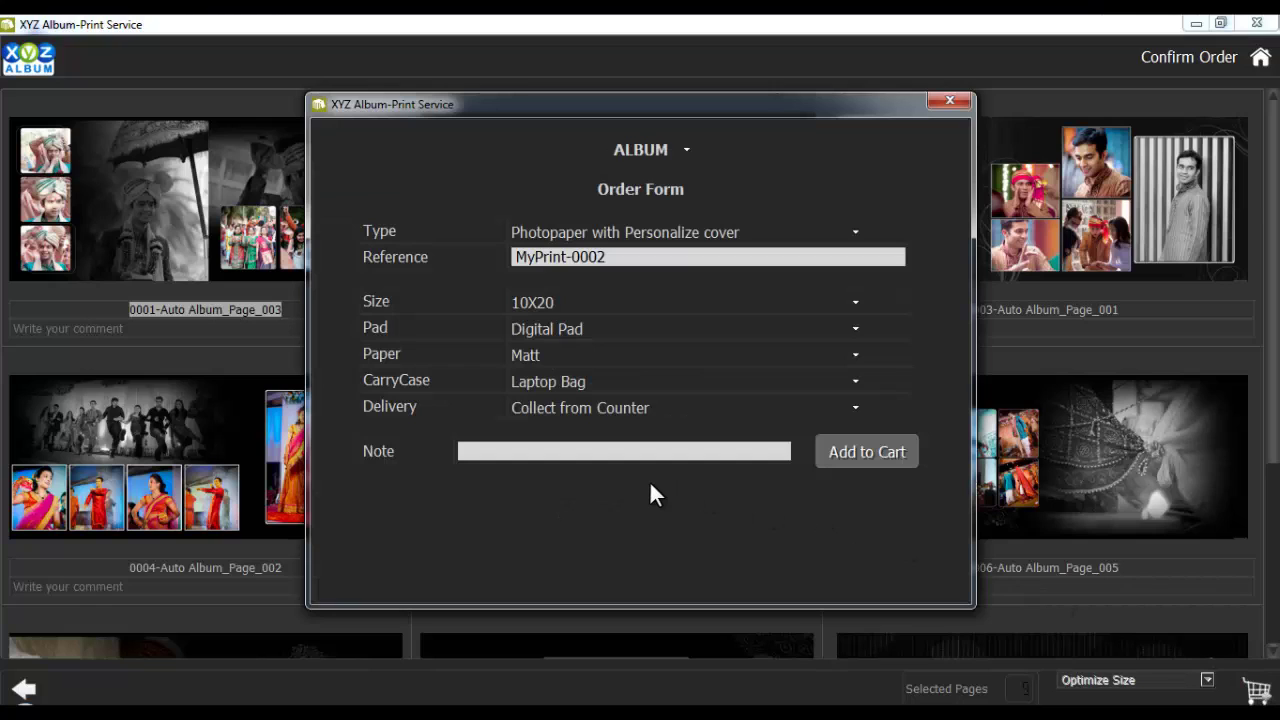
Confirm an Album order with Photopaper with Personalize cover type and 10X20 size
left_click(687, 148)
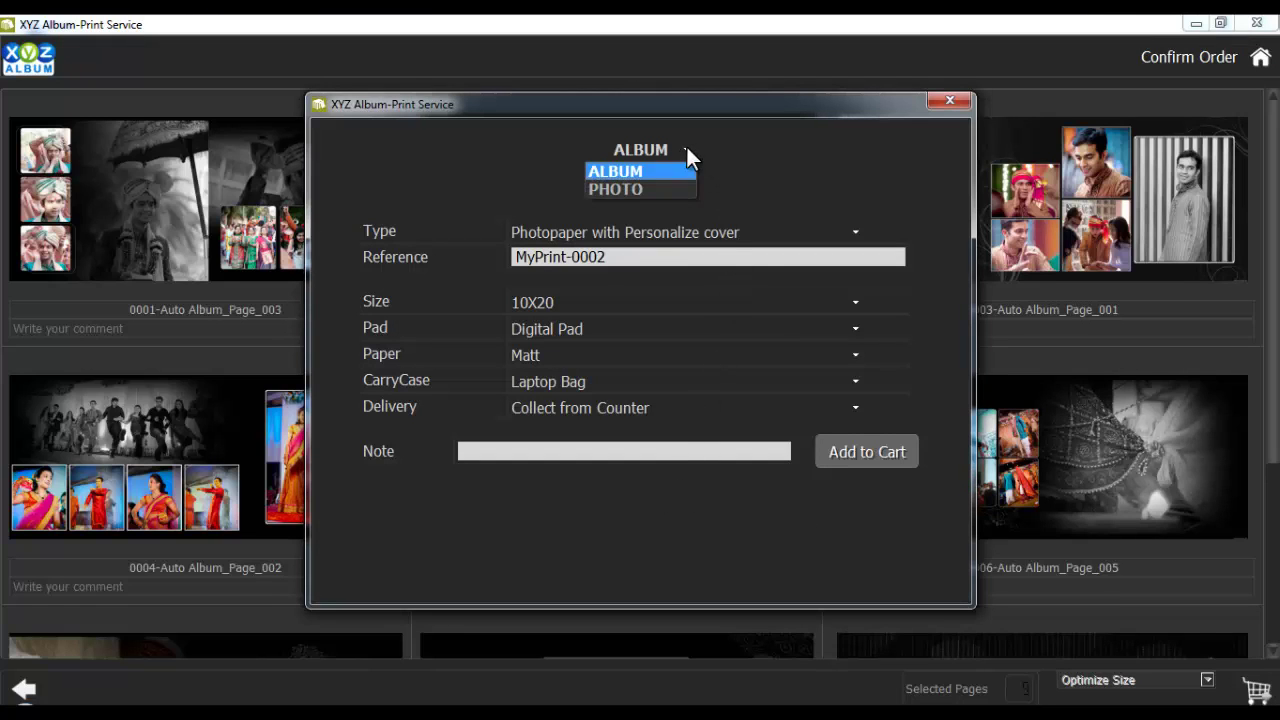
left_click(687, 148)
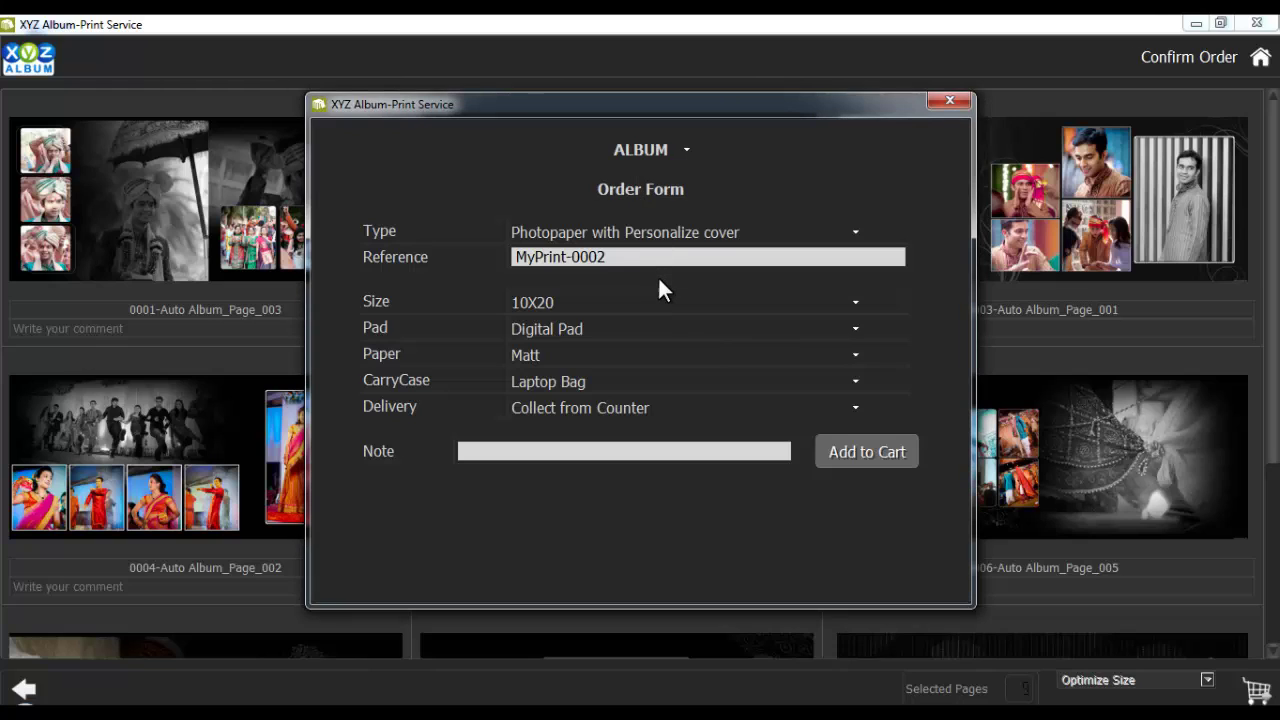
left_click(638, 228)
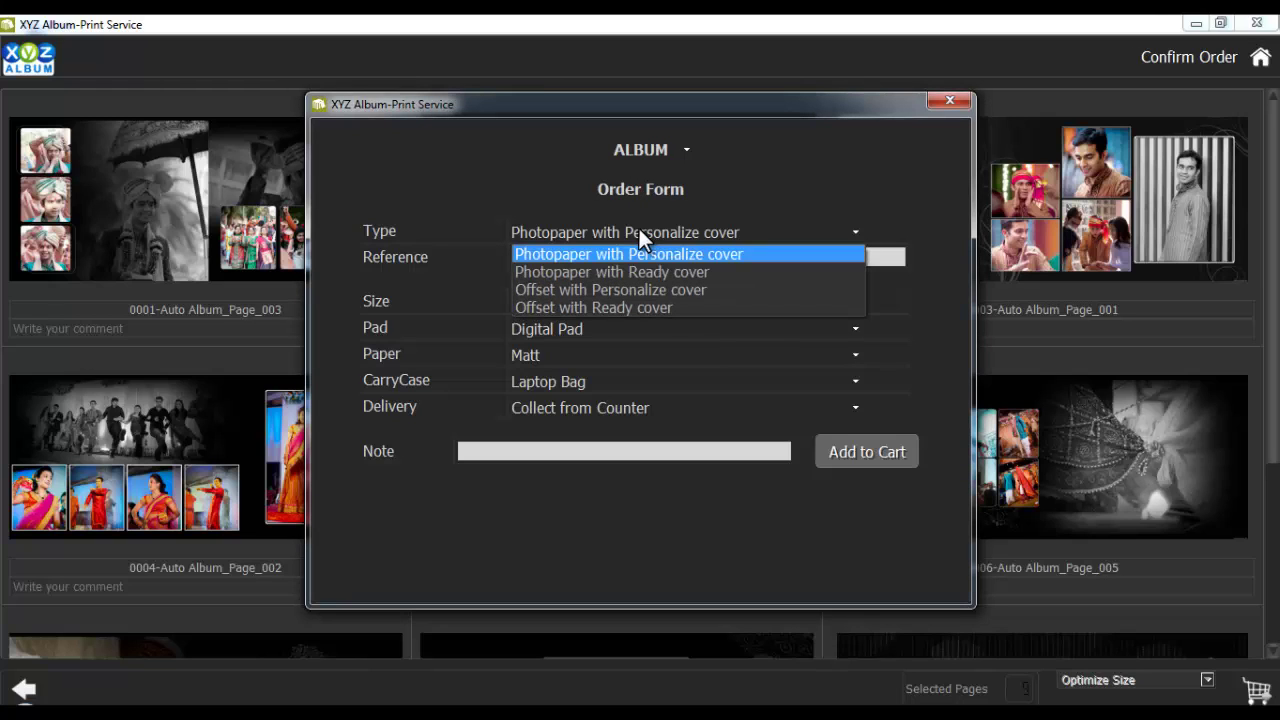
left_click(640, 254)
left_click_drag(645, 256, 493, 262)
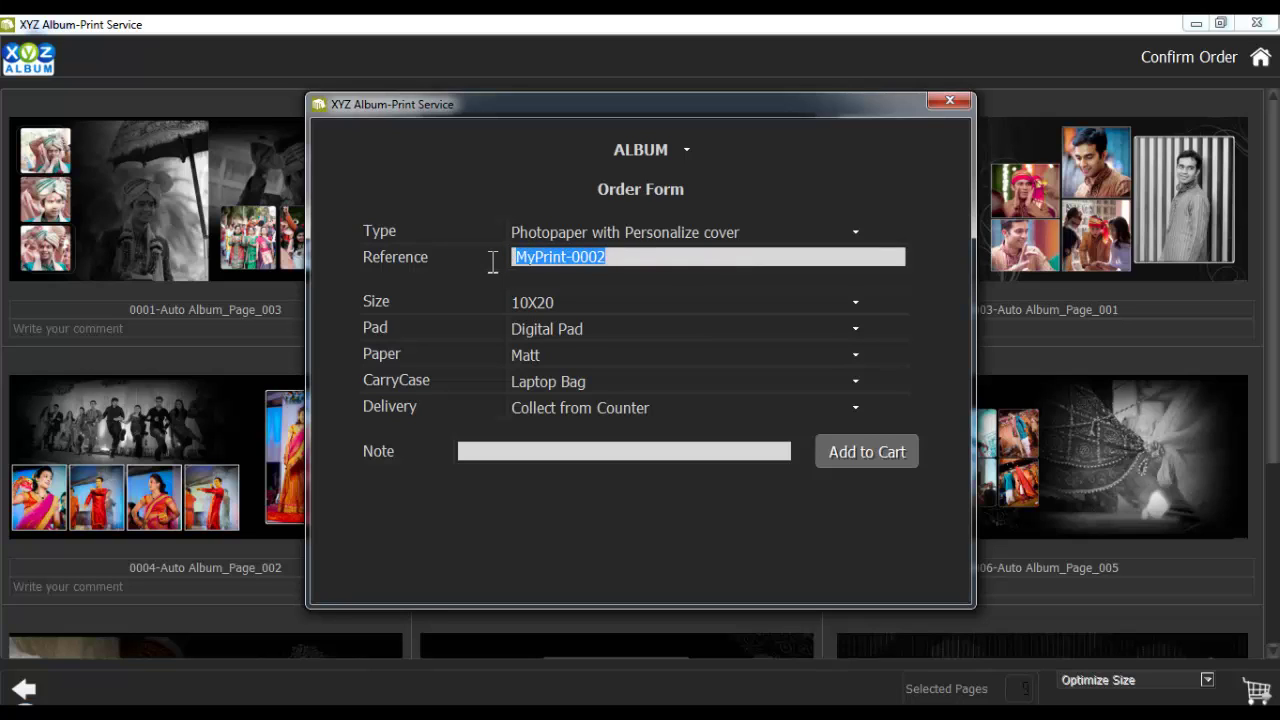
left_click(555, 306)
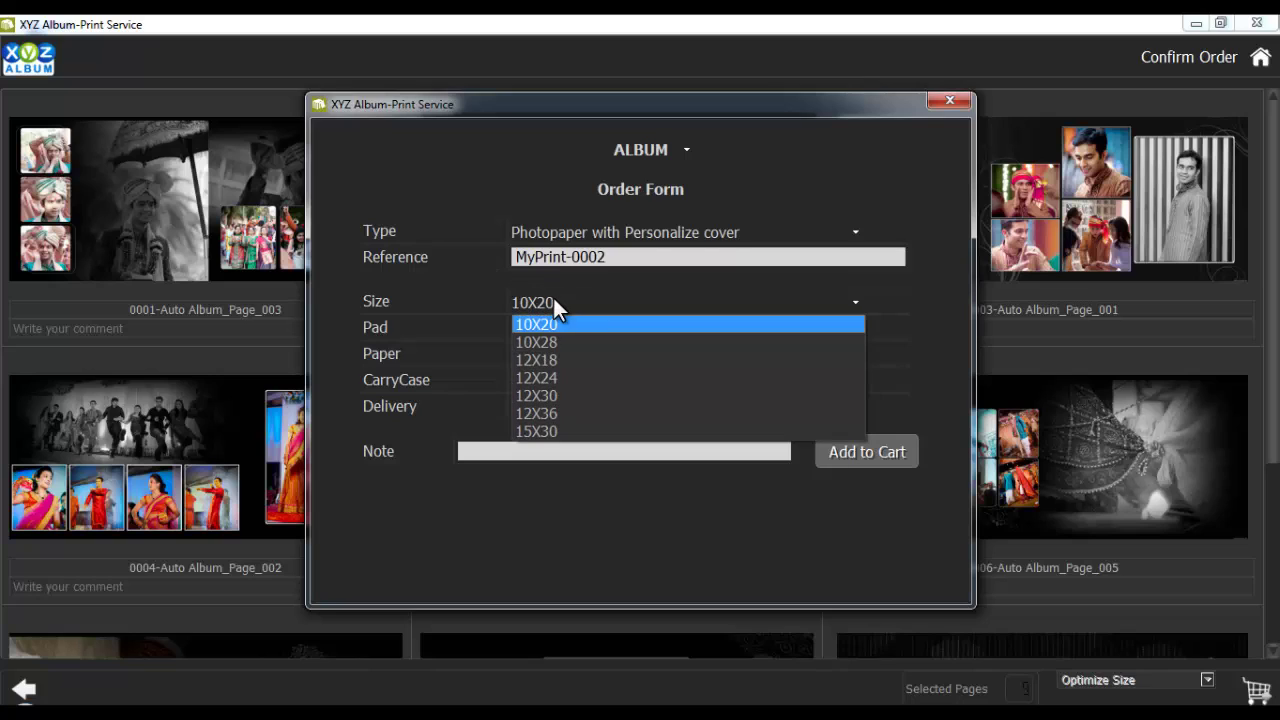
left_click(553, 300)
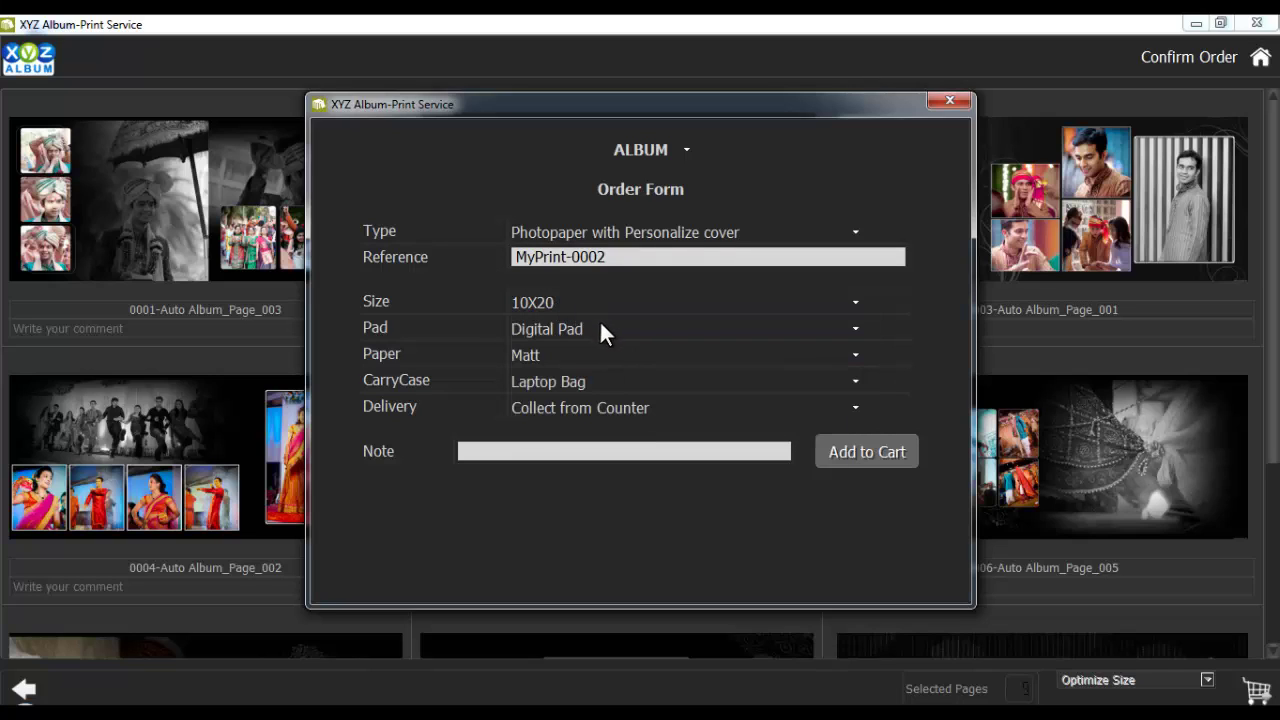
Keep Digital Pad, Matt paper, Laptop Bag and Collect from Counter, then add the order to cart
left_click(602, 329)
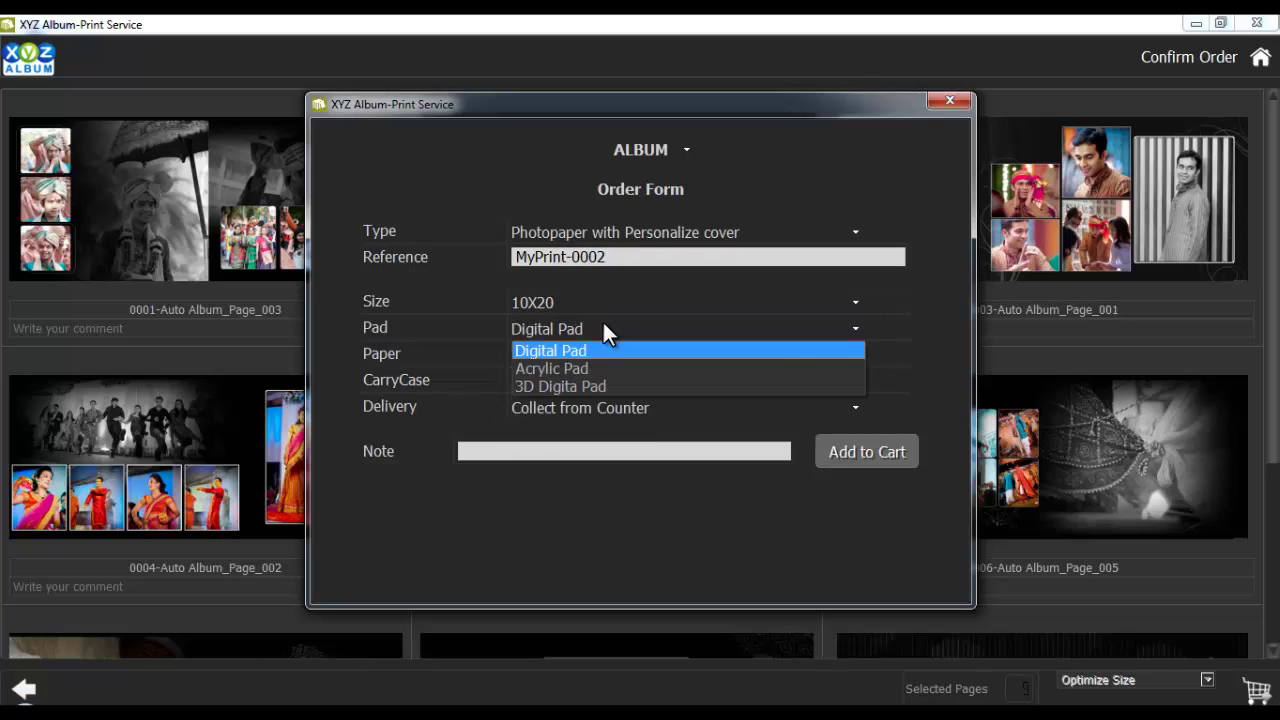
left_click(599, 334)
left_click(553, 365)
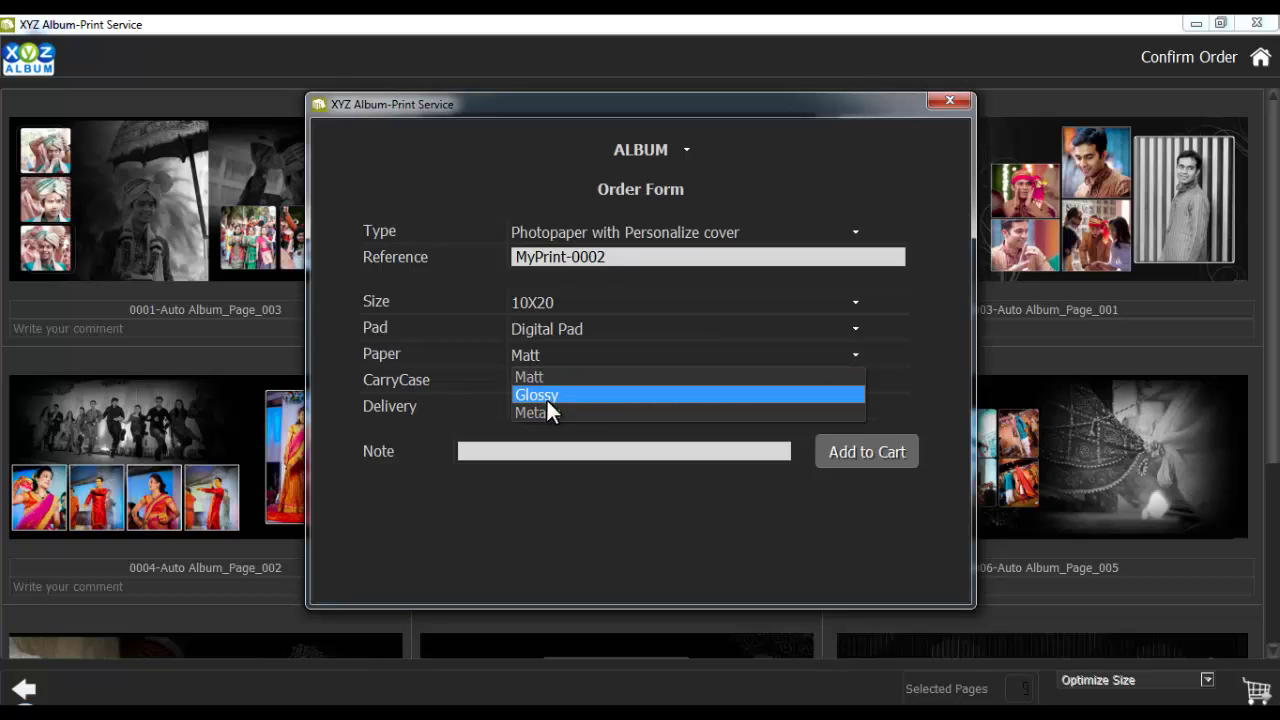
left_click(550, 368)
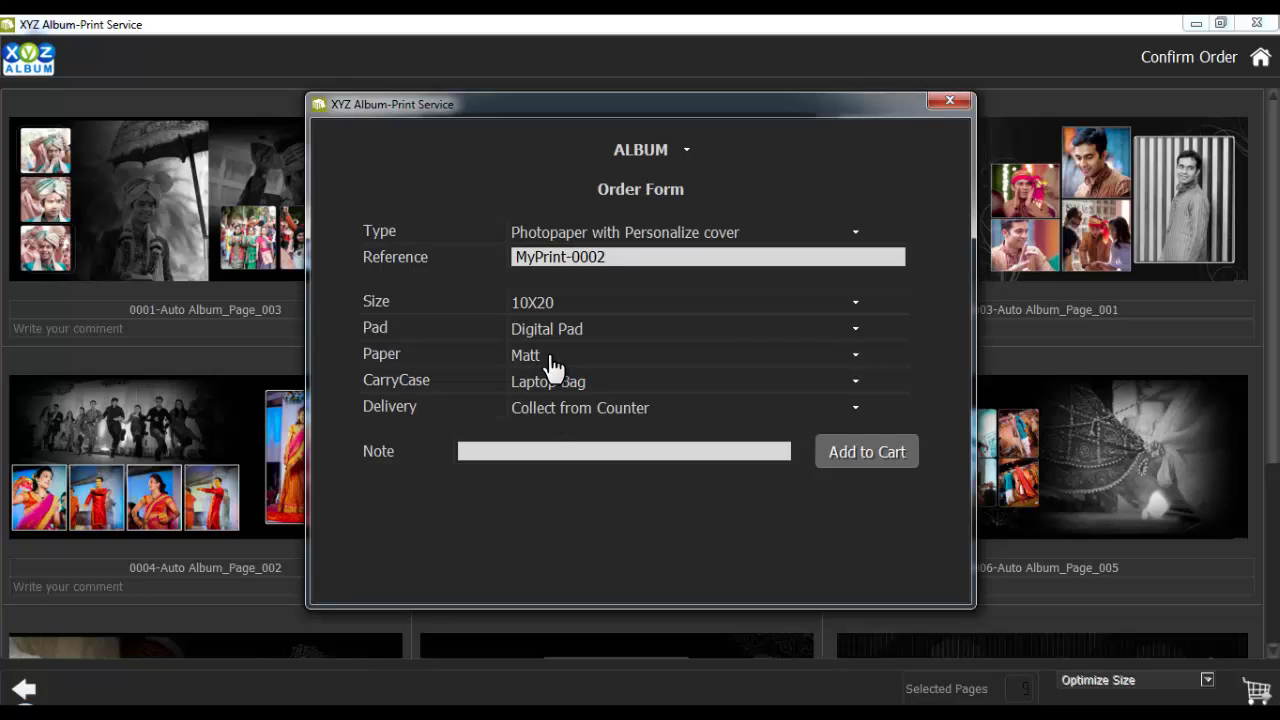
left_click(590, 383)
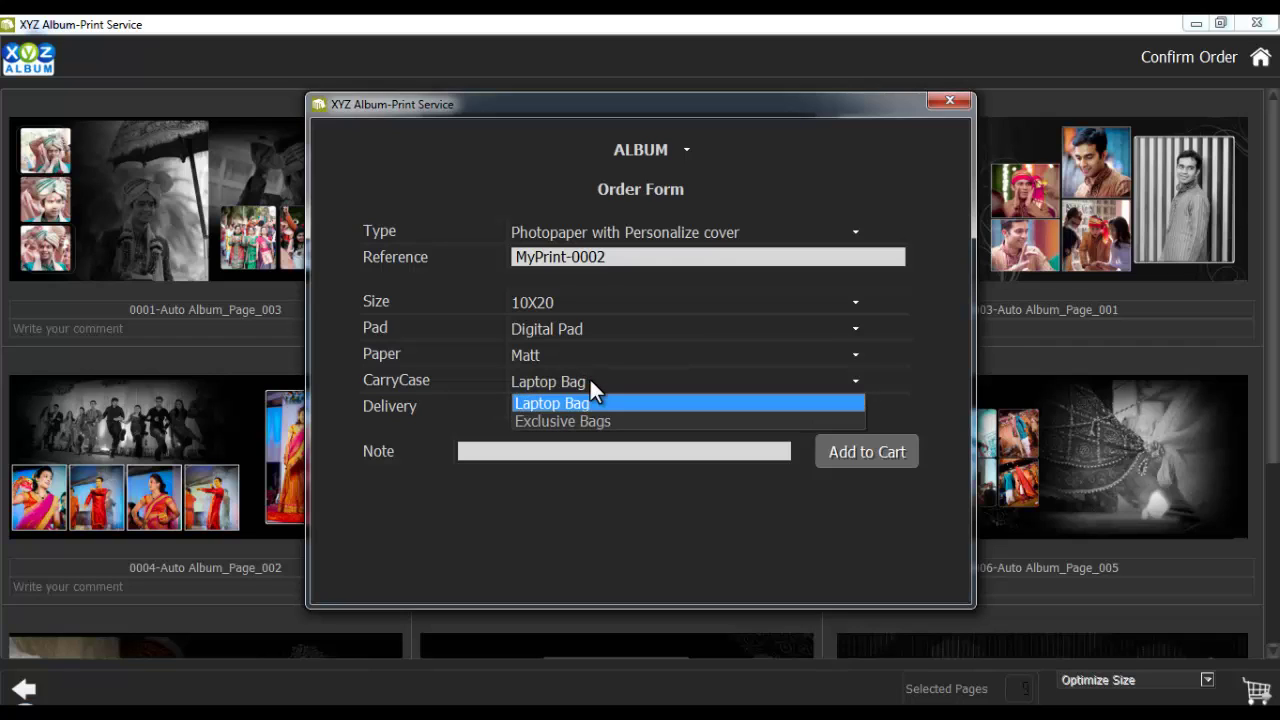
left_click(590, 381)
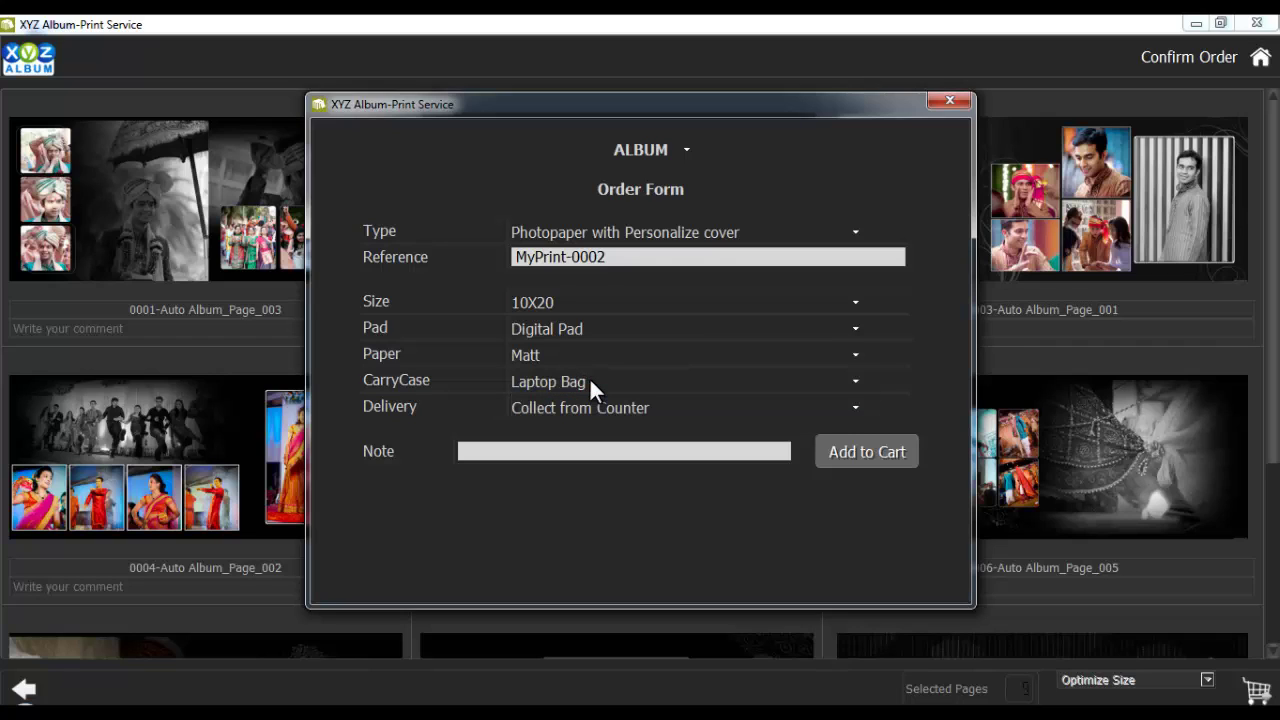
left_click(605, 402)
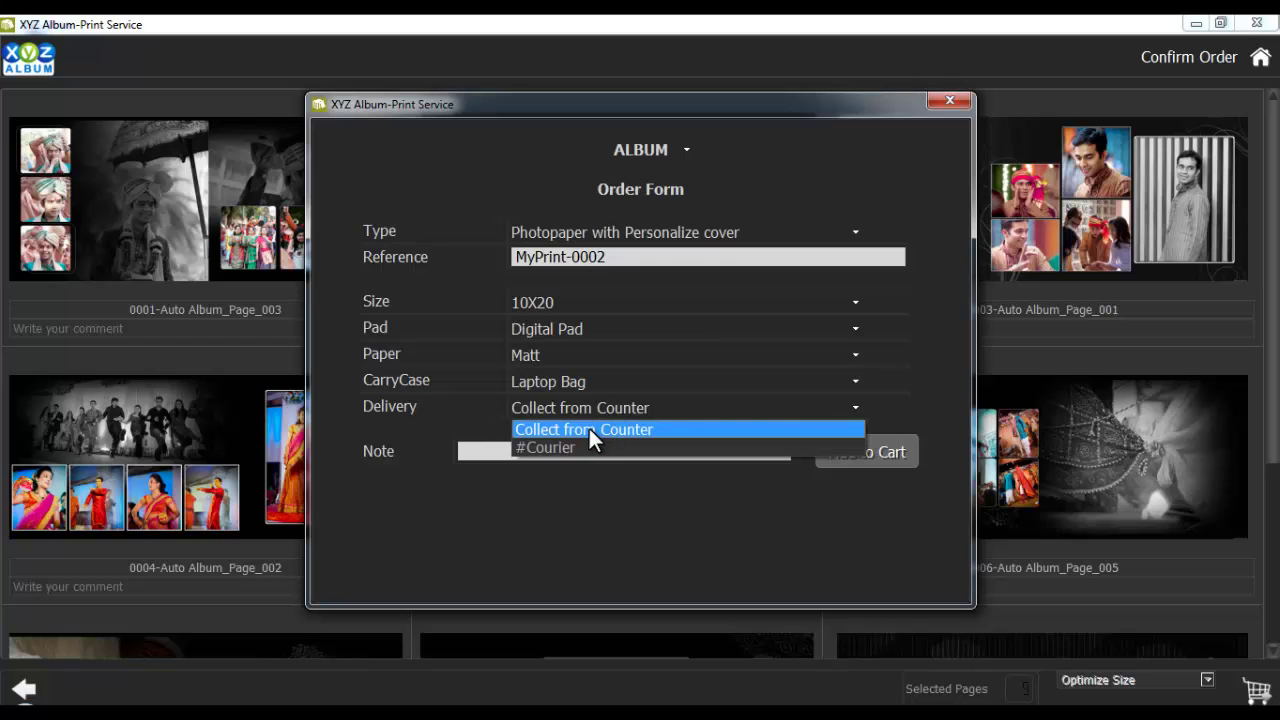
left_click(563, 406)
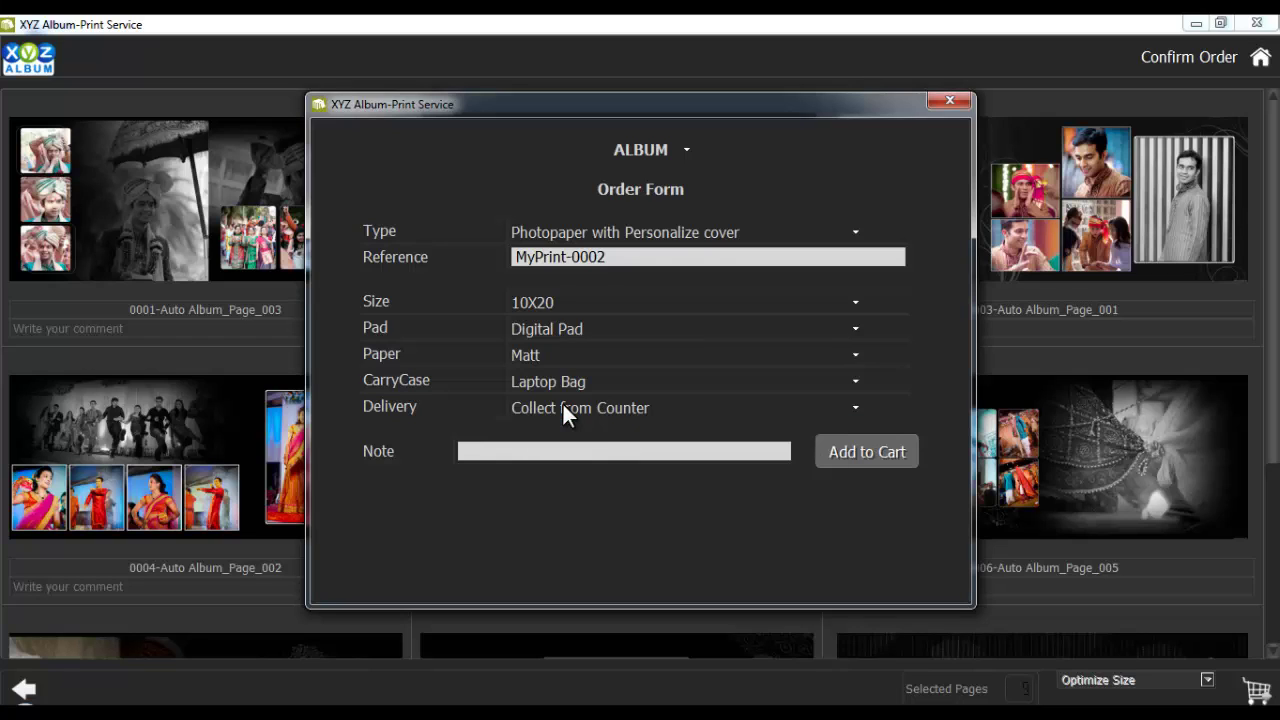
left_click(534, 451)
left_click(864, 455)
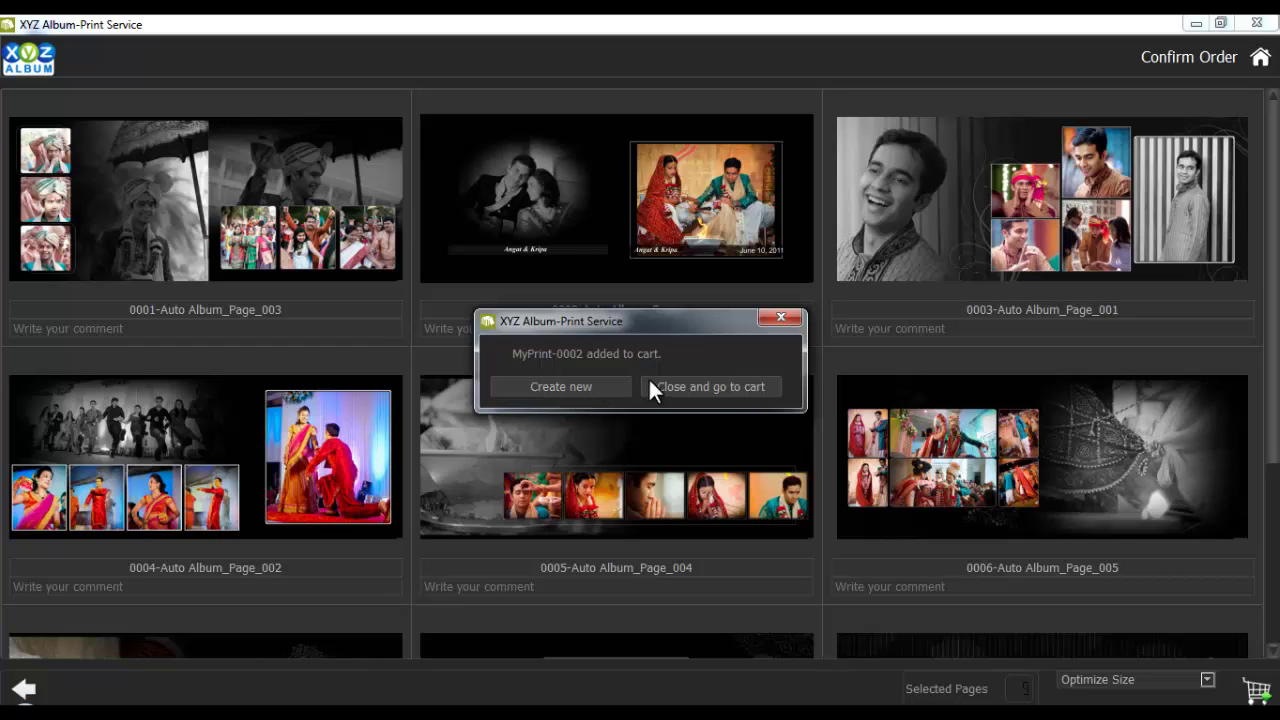
Choose 'Close and go to cart' in the confirmation dialog to view MyPrint-0002
left_click(713, 386)
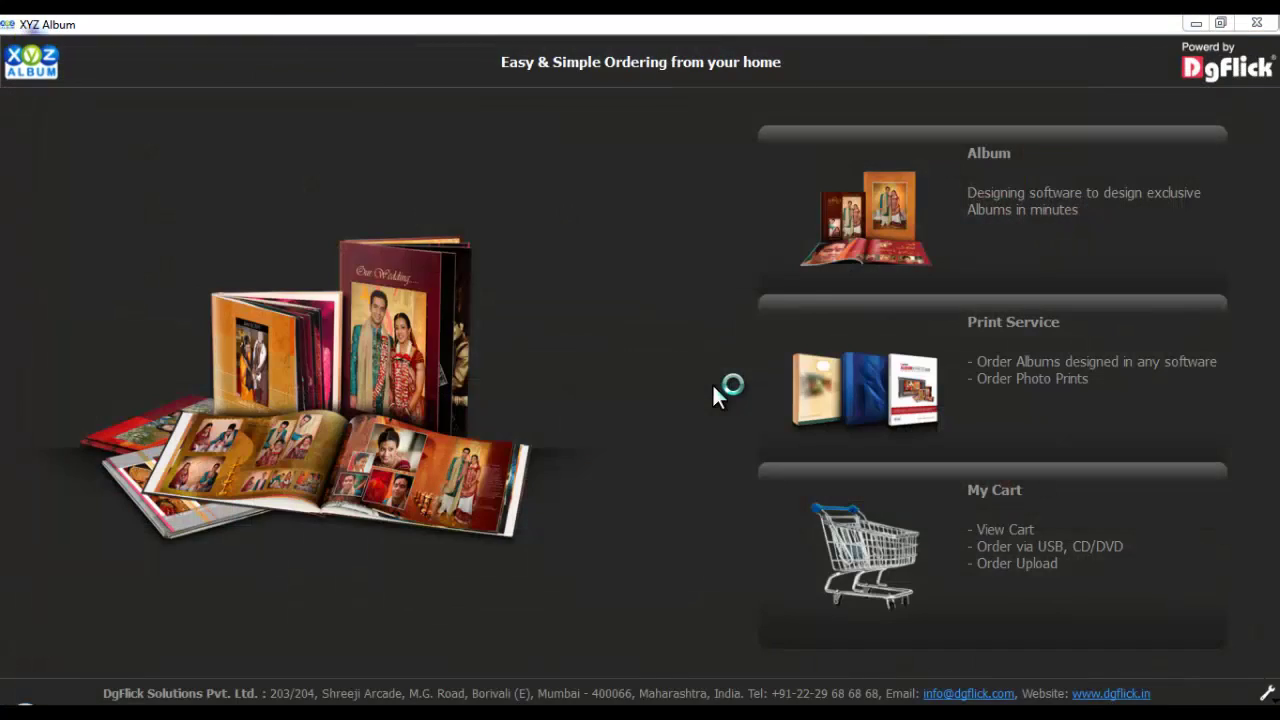